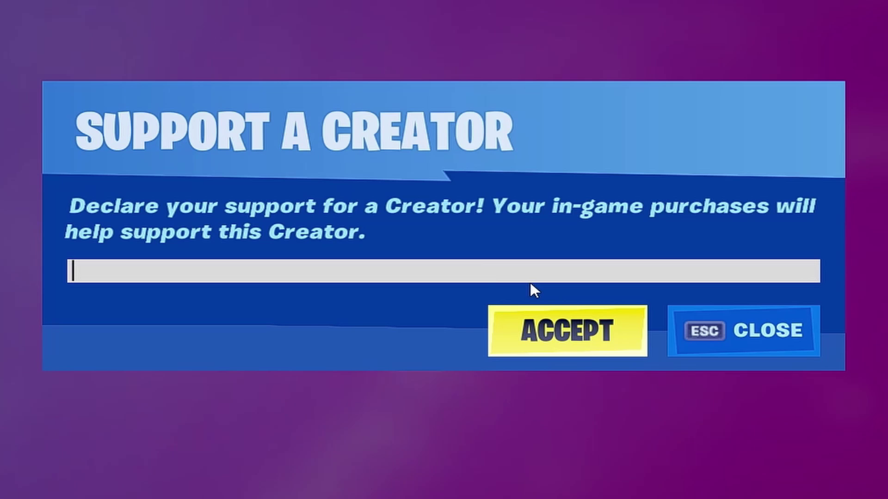
Step: Enter a creator name in the Fortnite dialog, then bring up Chrome's open windows from the taskbar
type("Retonic")
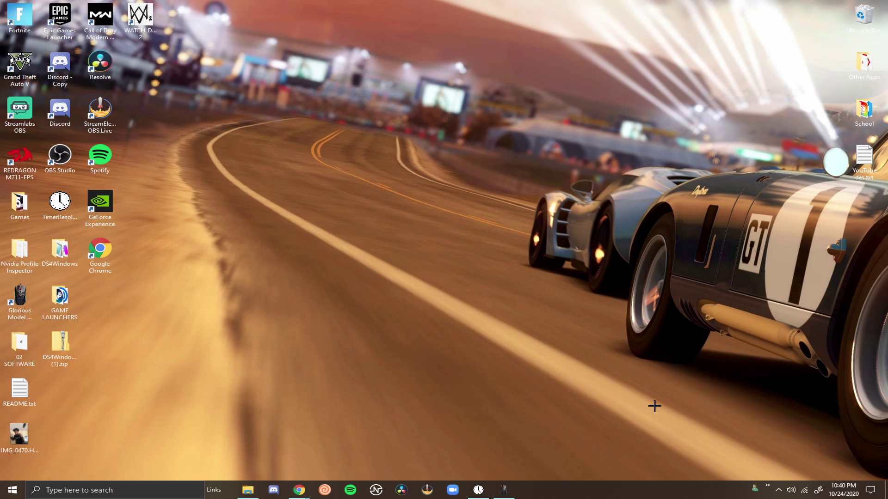
mouse_move(296, 487)
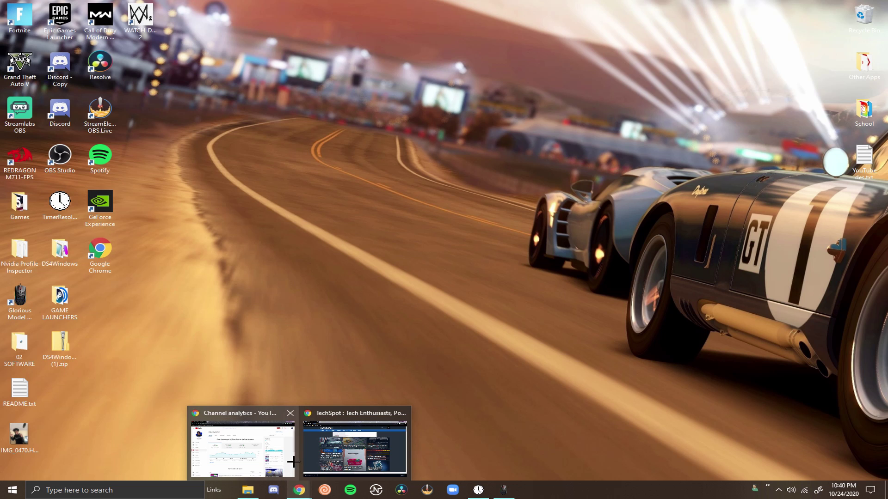
Step: Bring the TechSpot window forward and go back through its history to the Google homepage
left_click(350, 456)
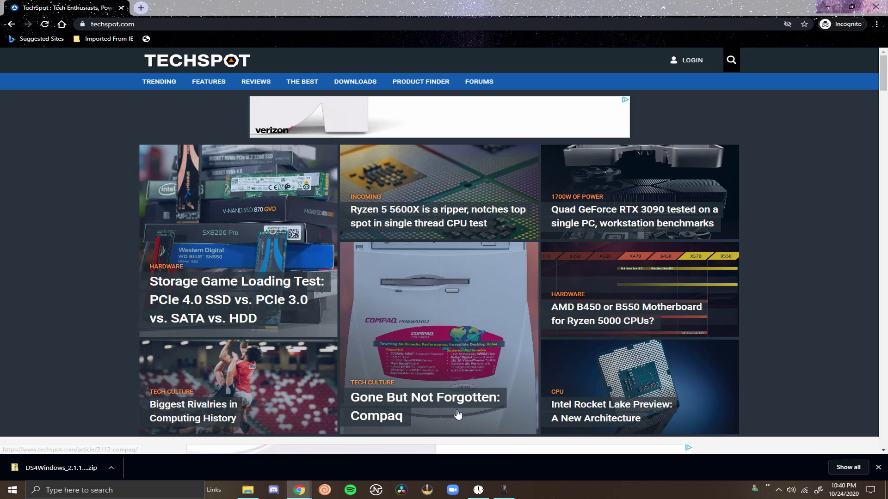
left_click(11, 24)
left_click(11, 24)
left_click(11, 24)
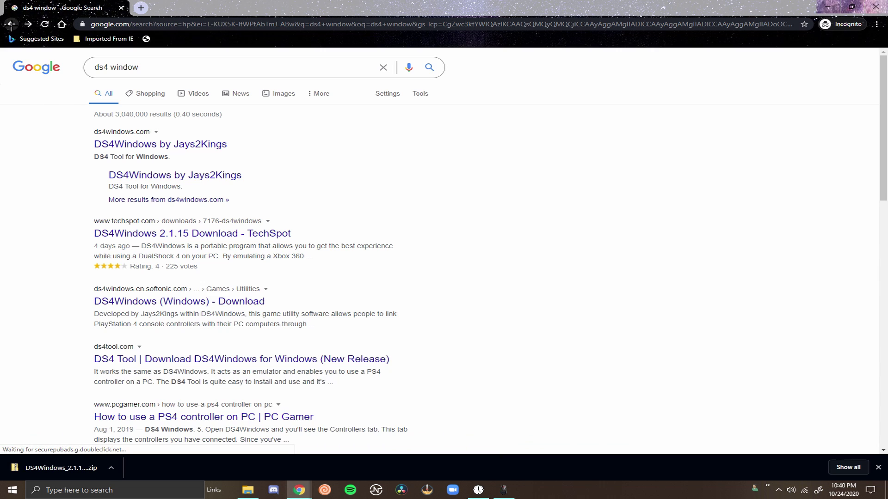
left_click(11, 24)
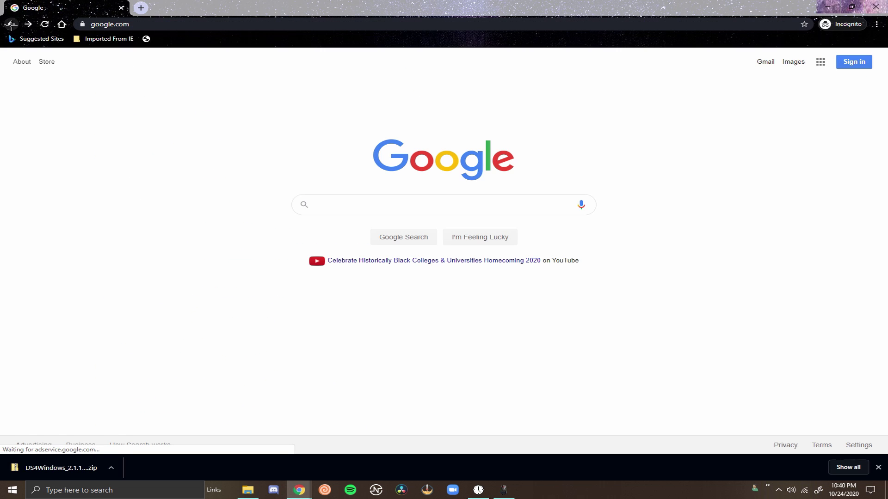
Step: Search Google for 'ds4 window'
left_click(333, 212)
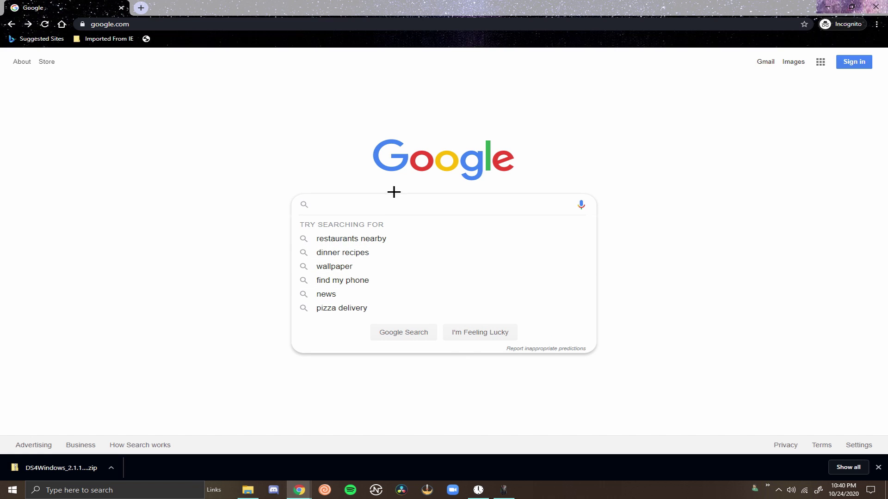
type("ds4 ")
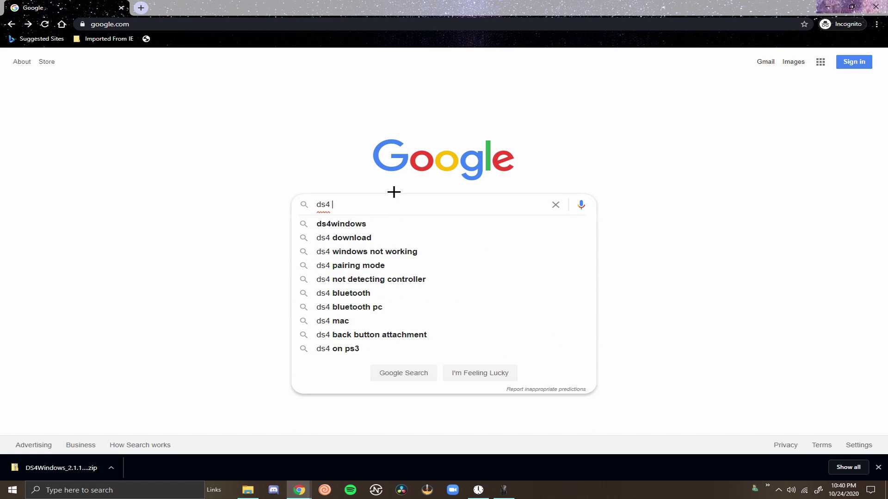
type("window")
key("Return")
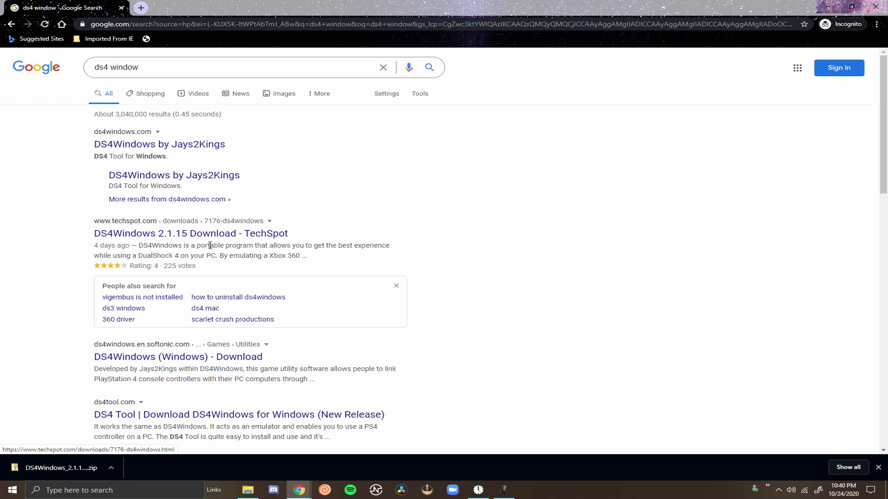
Step: Open the TechSpot DS4Windows result and jump to its download options
left_click(215, 234)
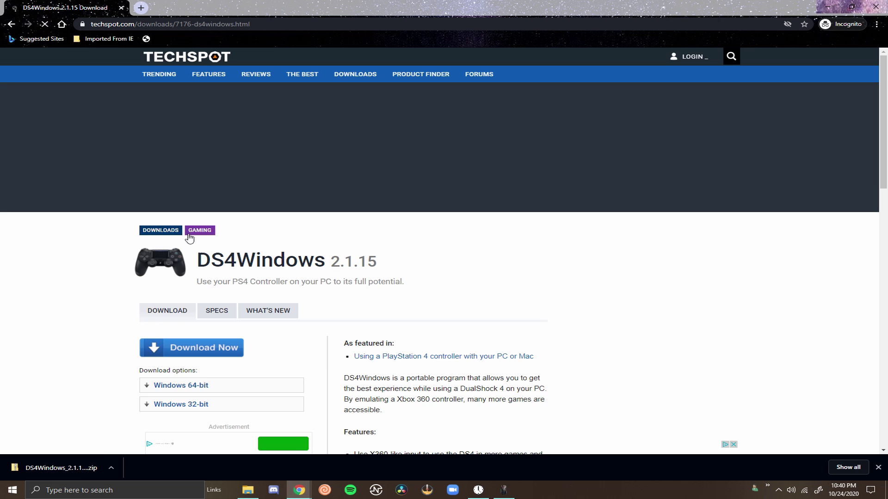
scroll(433, 255, "down", 2)
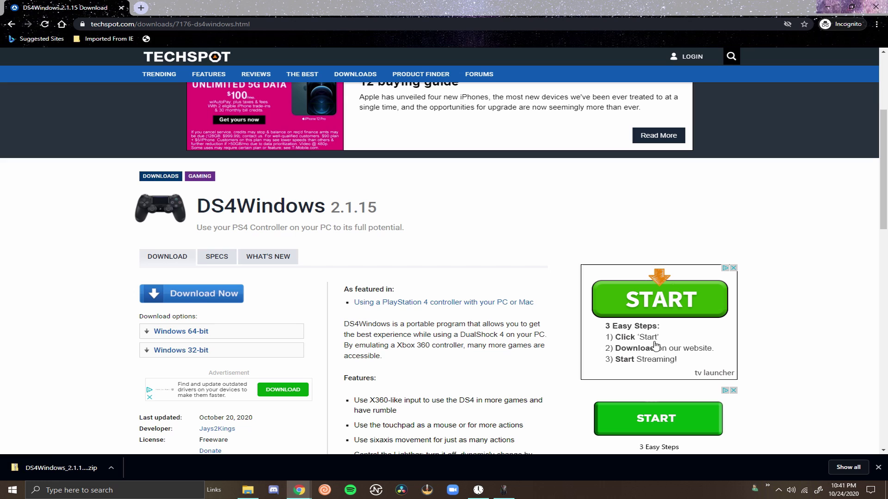
left_click(199, 292)
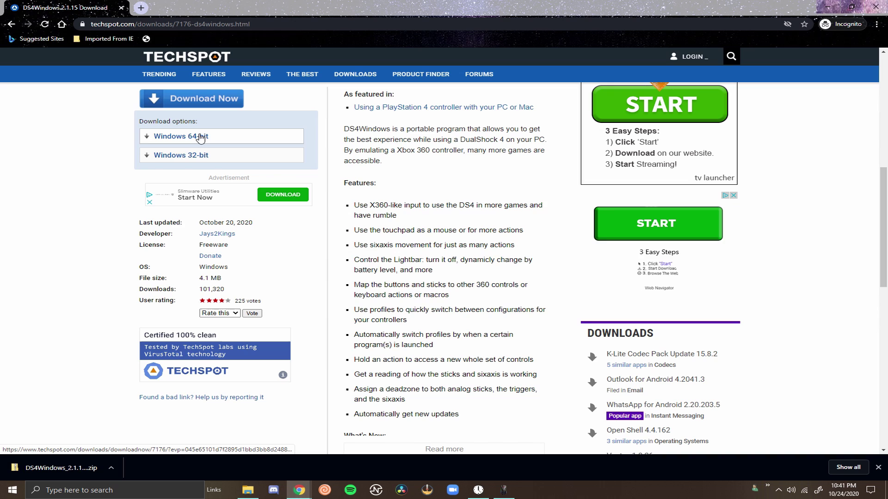
Step: Download the Windows 64-bit DS4Windows 2.1.15 zip, saving two copies to Downloads
left_click(200, 139)
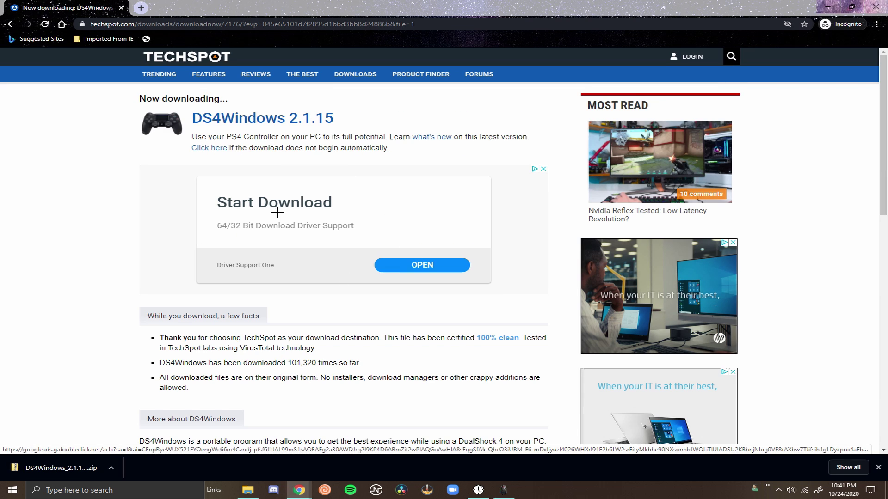
left_click(203, 149)
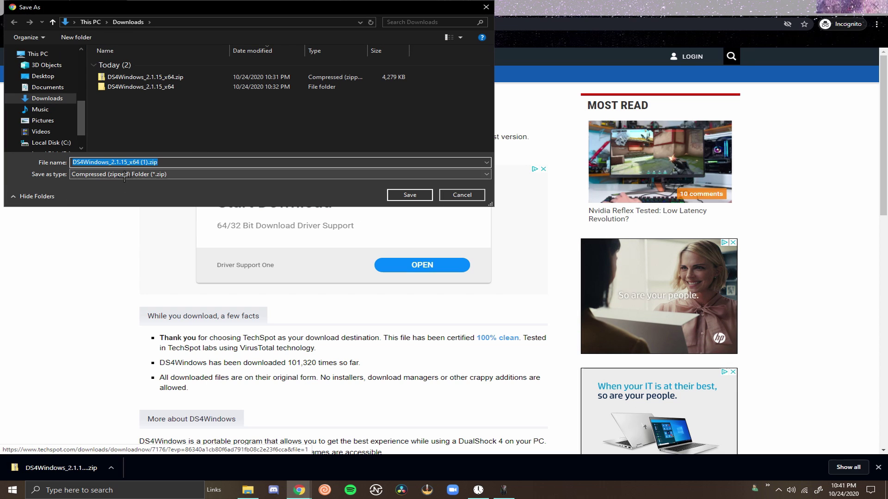
left_click(406, 195)
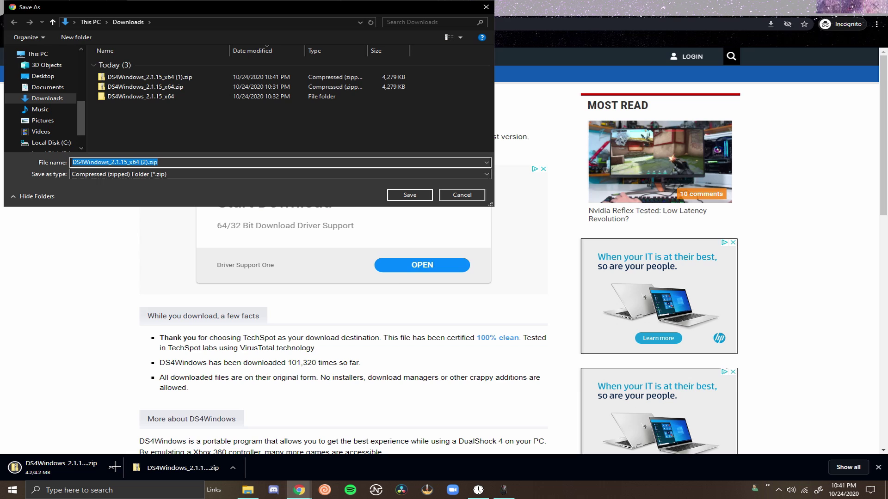
left_click(410, 195)
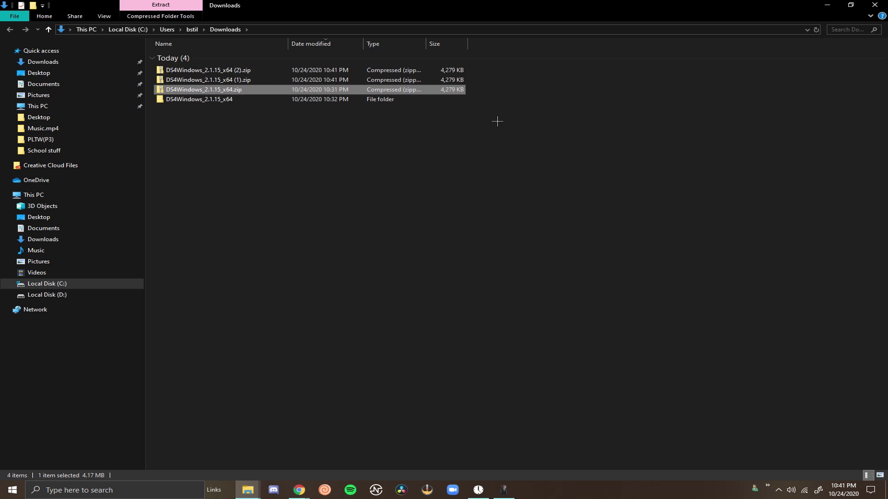
Step: Delete the two older DS4Windows zips and the old folder to the Recycle Bin
left_click_drag(488, 117, 410, 82)
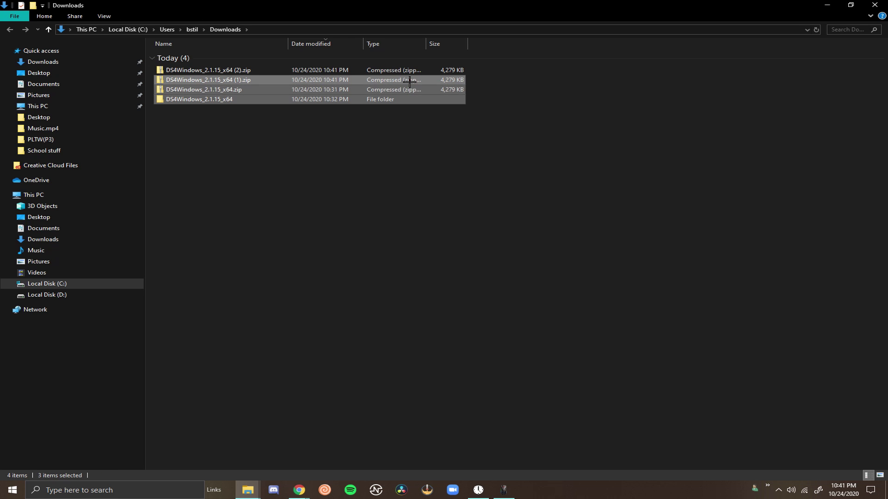
right_click(410, 82)
left_click(436, 216)
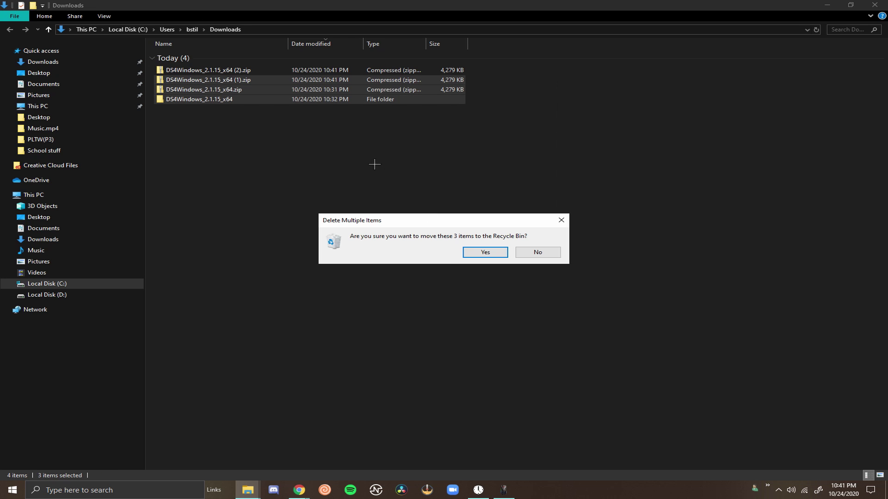
left_click(476, 252)
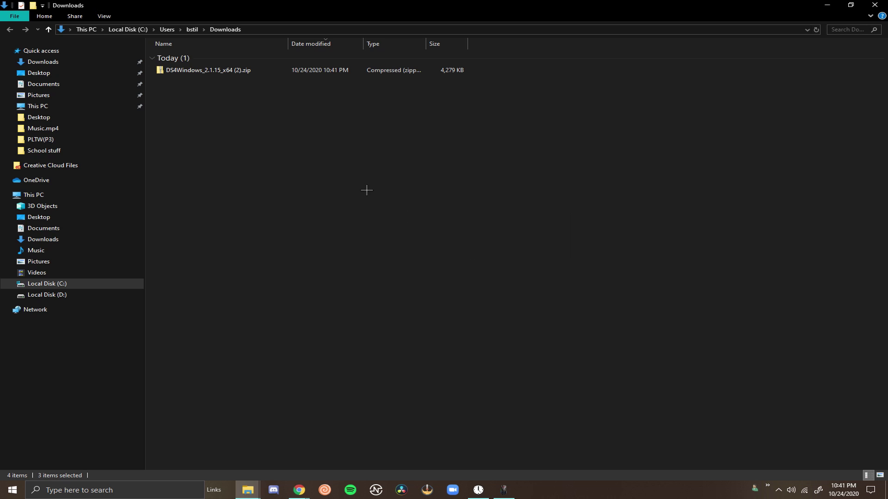
Step: Extract DS4Windows_2.1.15_x64 (2).zip into its default folder
right_click(271, 72)
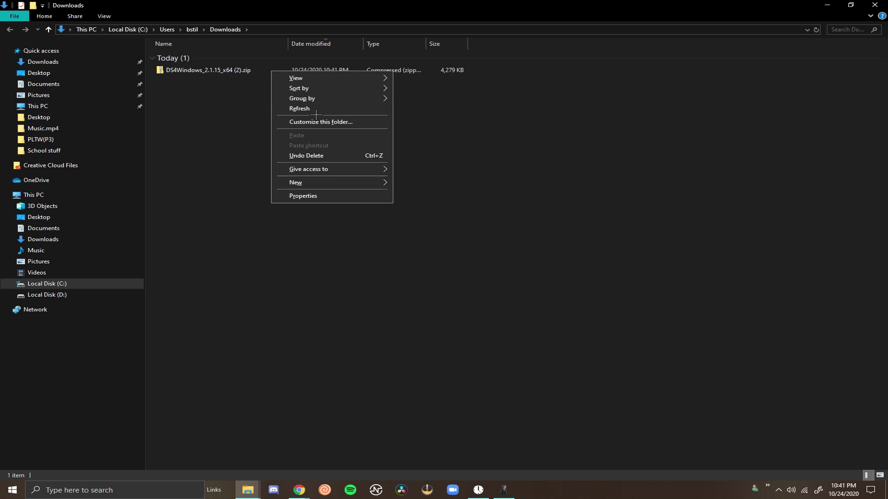
left_click(227, 71)
right_click(227, 71)
left_click(291, 97)
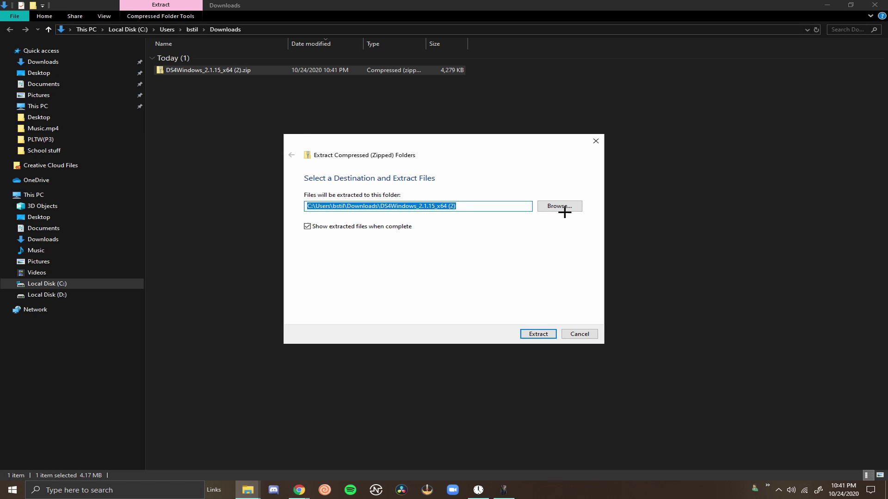
left_click(546, 333)
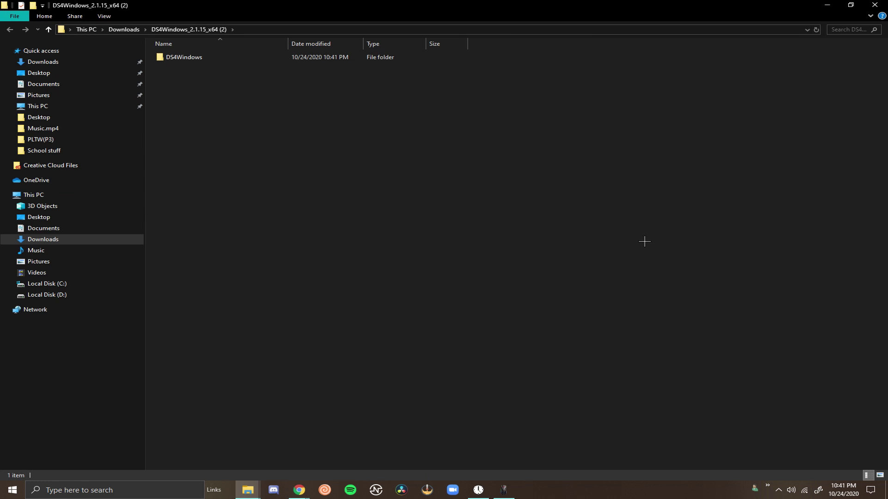
Step: Open the extracted DS4Windows folder and run DS4Windows.exe
double_click(198, 60)
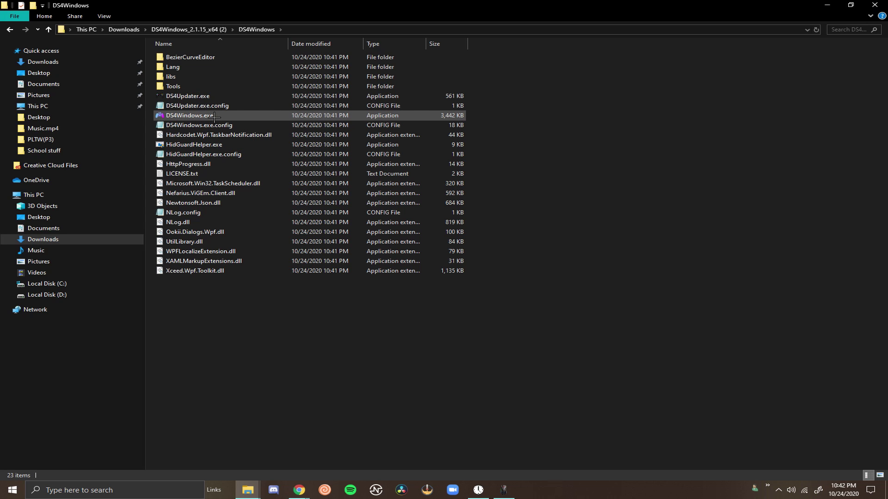
left_click(216, 115)
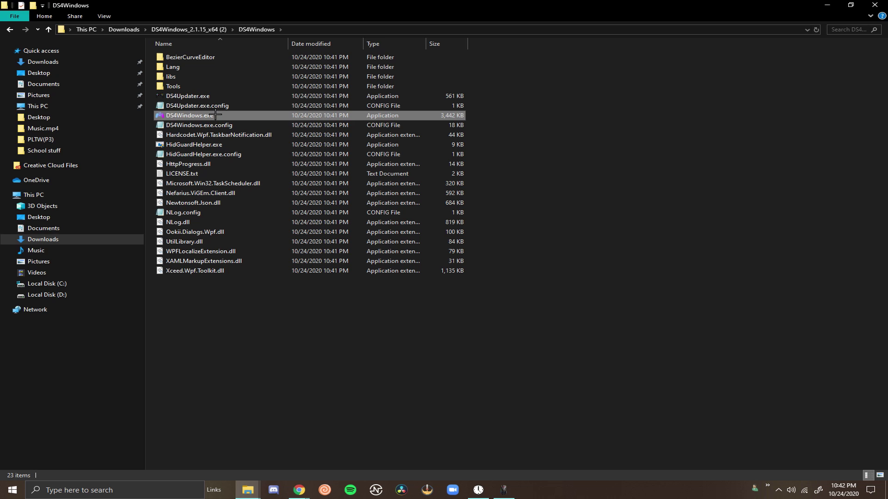
double_click(216, 114)
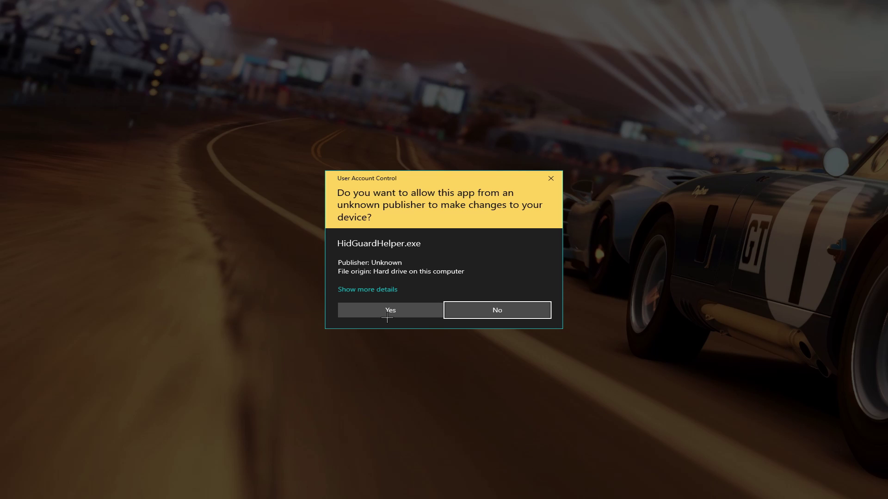
Step: Allow HidGuardHelper.exe through UAC, then move and resize the DS4Windows window
left_click(388, 317)
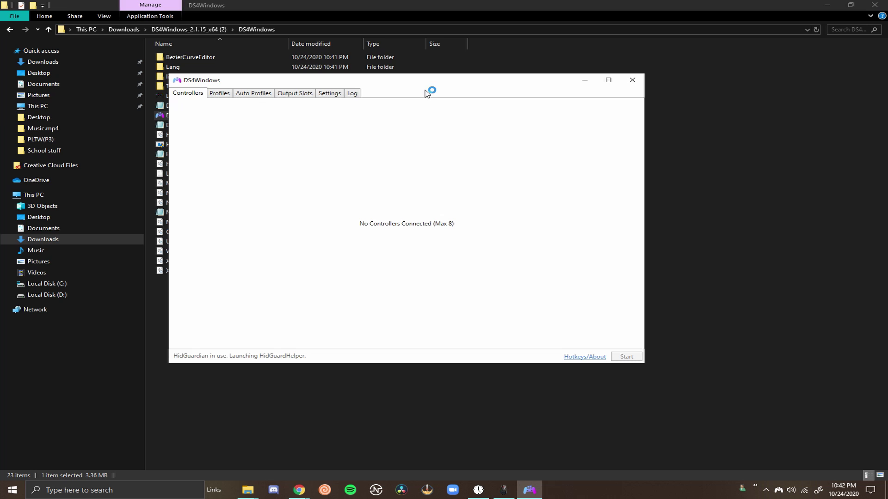
left_click_drag(429, 83, 686, 81)
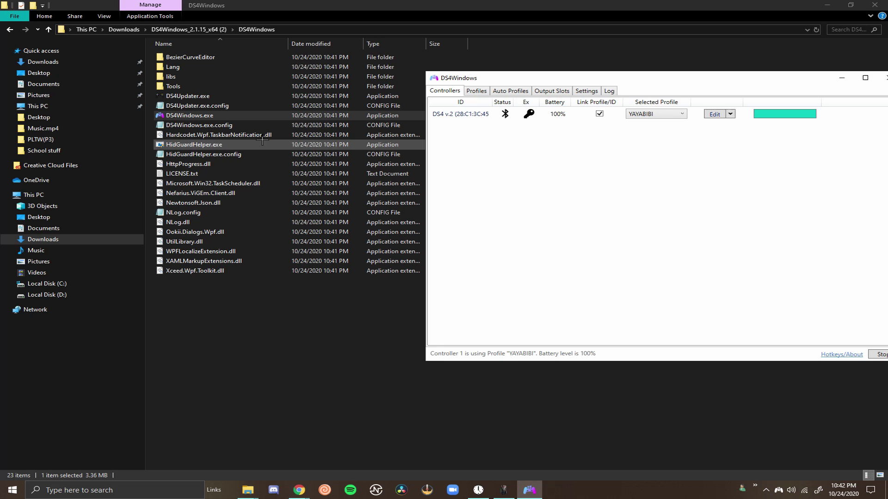
left_click_drag(510, 83, 335, 89)
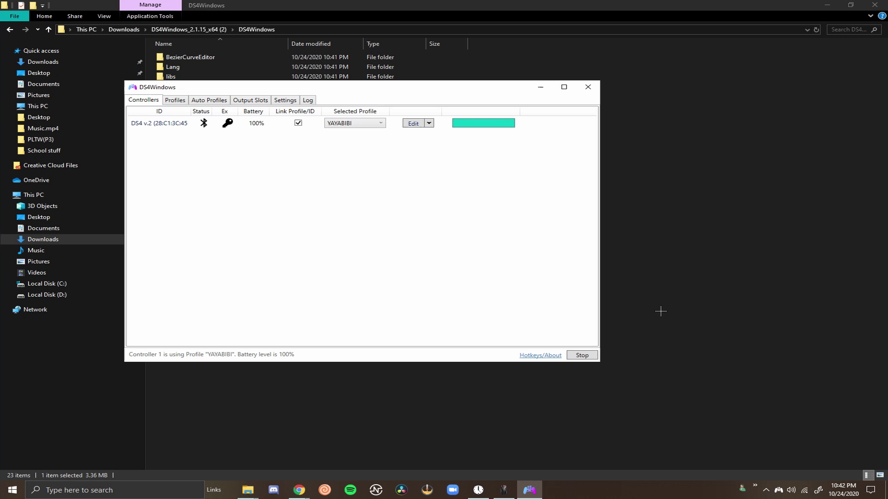
Step: Stop and restart DS4Windows twice to reconnect the controller, then show the saved profiles
left_click(590, 353)
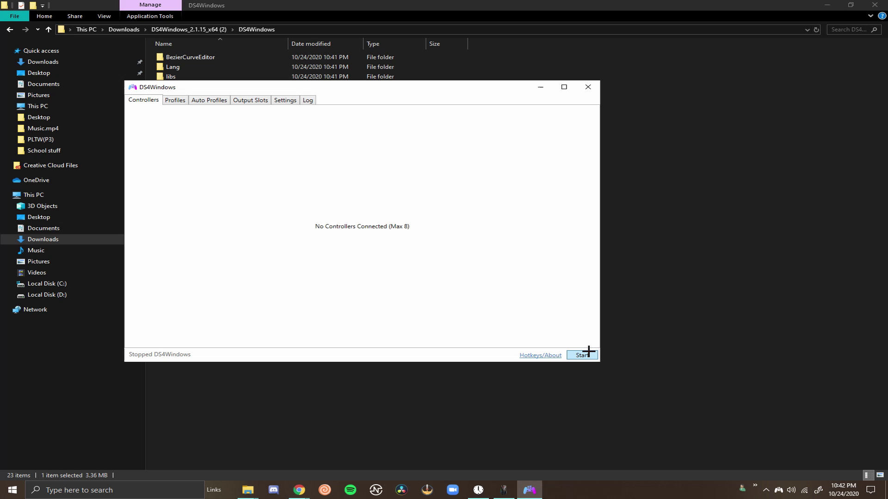
left_click(583, 354)
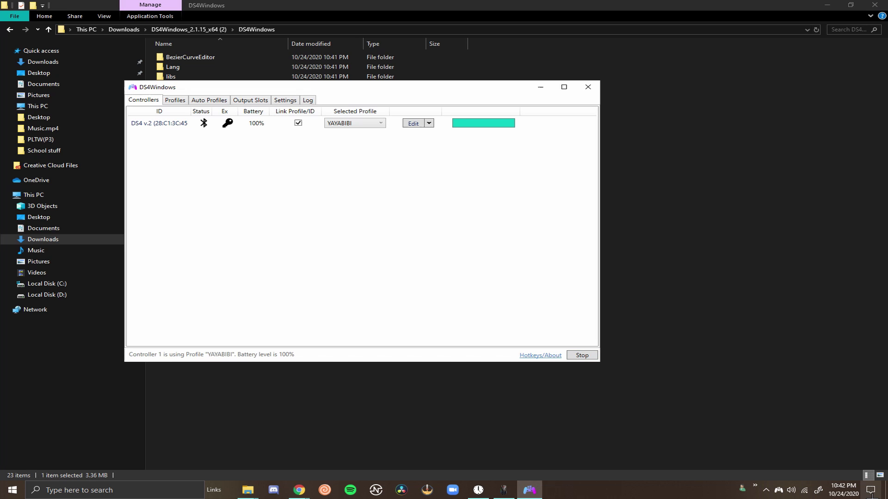
left_click(871, 490)
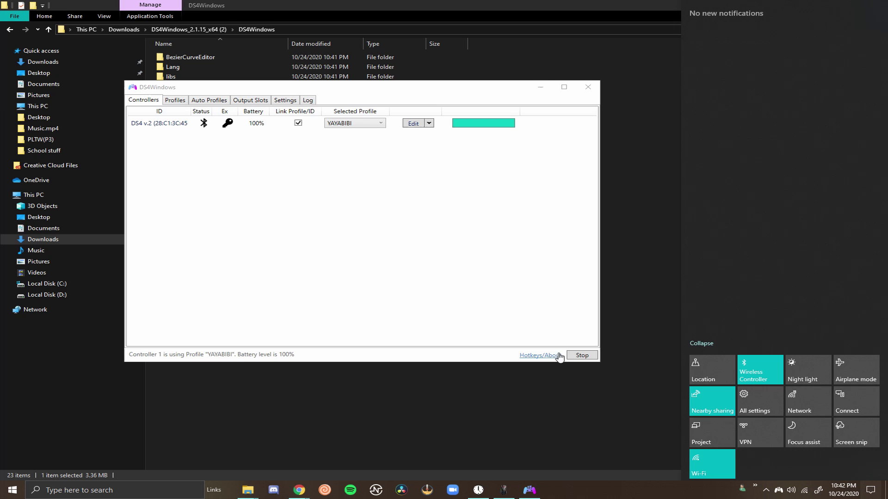
left_click(573, 356)
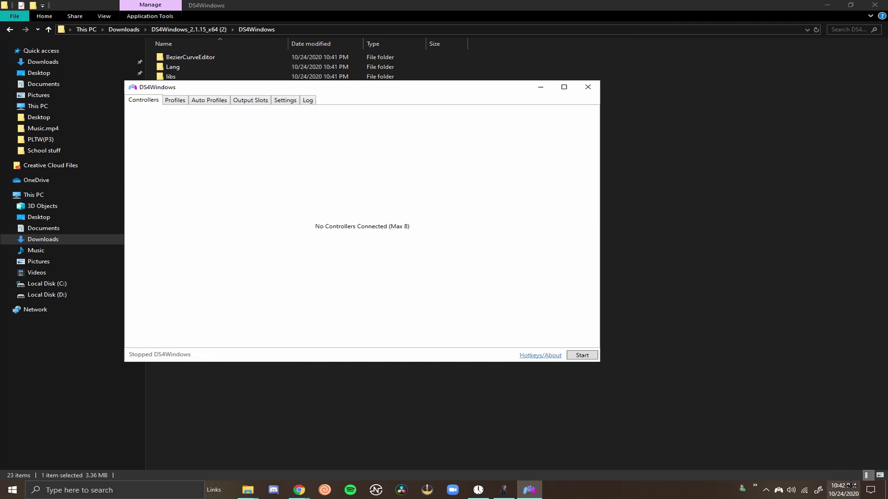
left_click(582, 355)
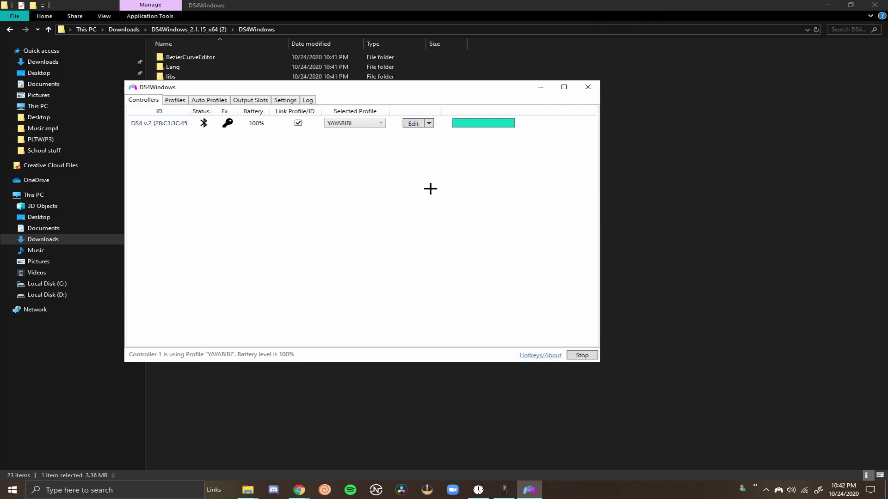
left_click(186, 103)
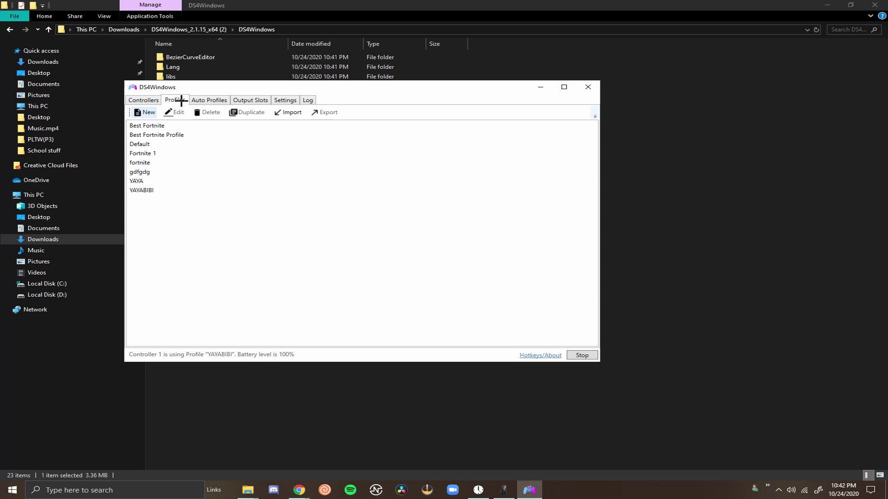
Step: Edit the YAYABIBI profile and confirm Left Touch is mapped to Back
left_click(147, 96)
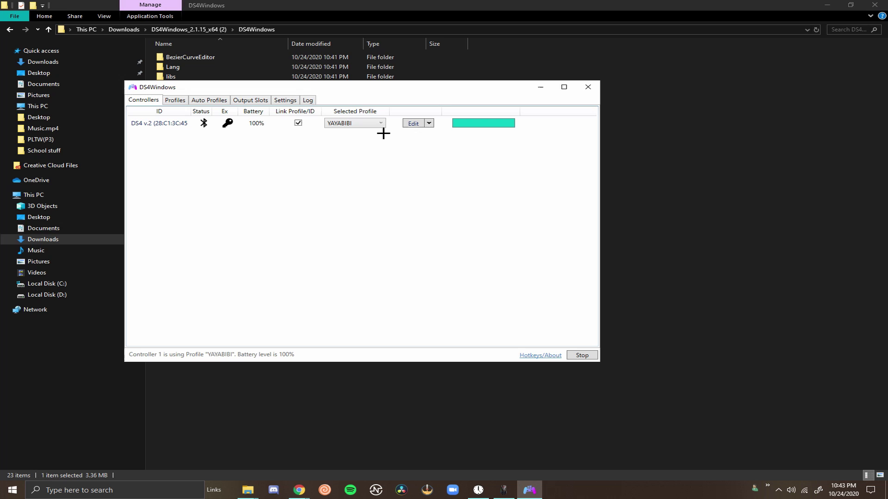
left_click(418, 123)
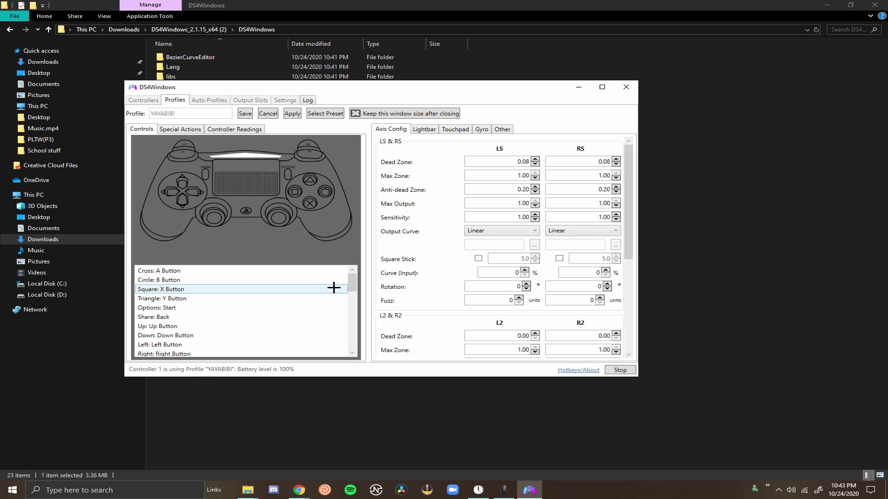
left_click_drag(351, 283, 328, 320)
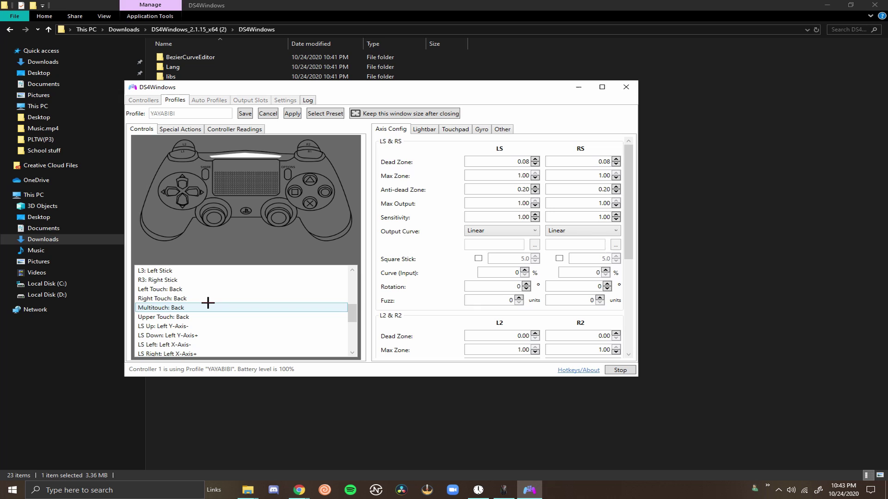
left_click(189, 289)
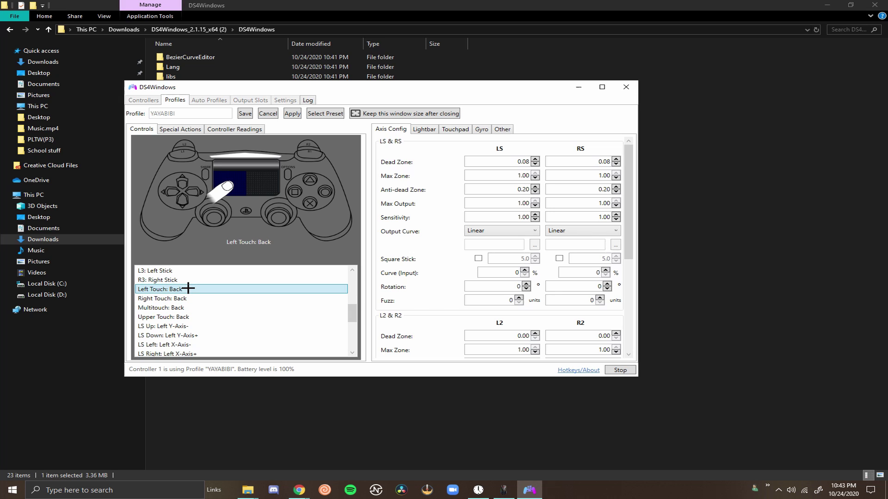
double_click(188, 289)
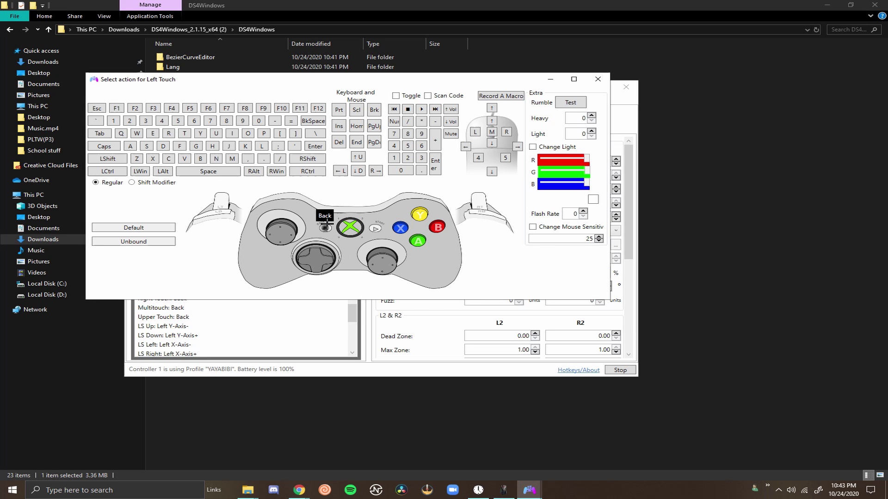
left_click(592, 81)
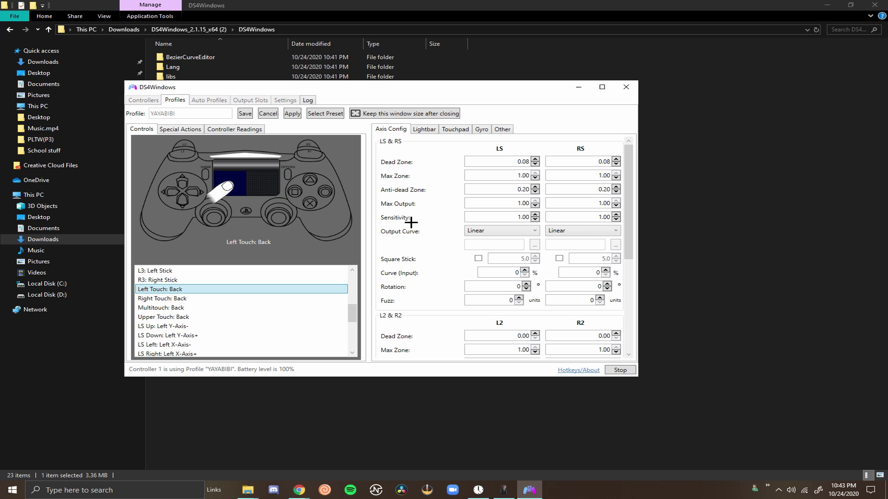
Step: Show live Controller Readings for sticks, gyro and the ~1 ms input delay
left_click(232, 129)
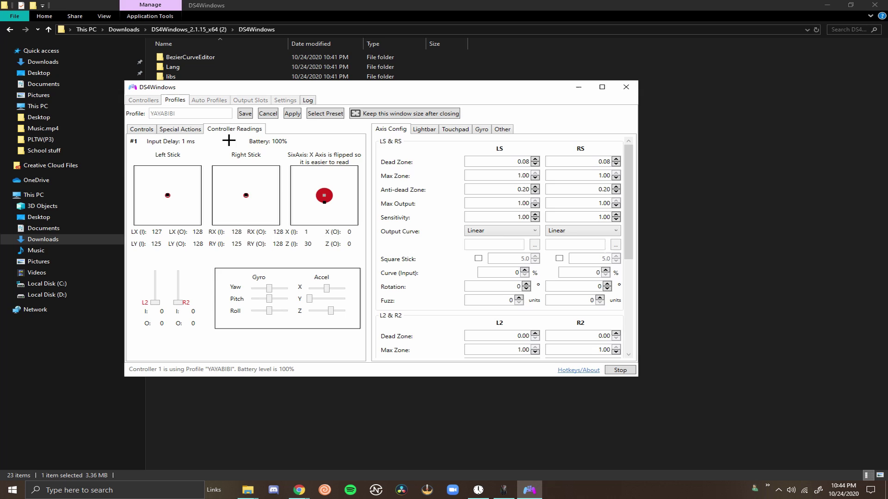
Step: Keep BT Poll Rate at Max (1 ms) and Xbox 360 emulation, and disable Touchpad Toggle
left_click(502, 130)
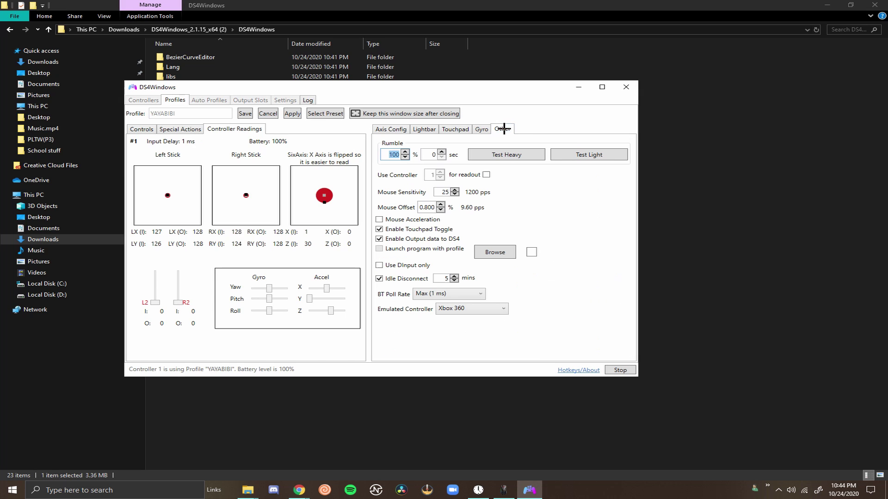
left_click(435, 295)
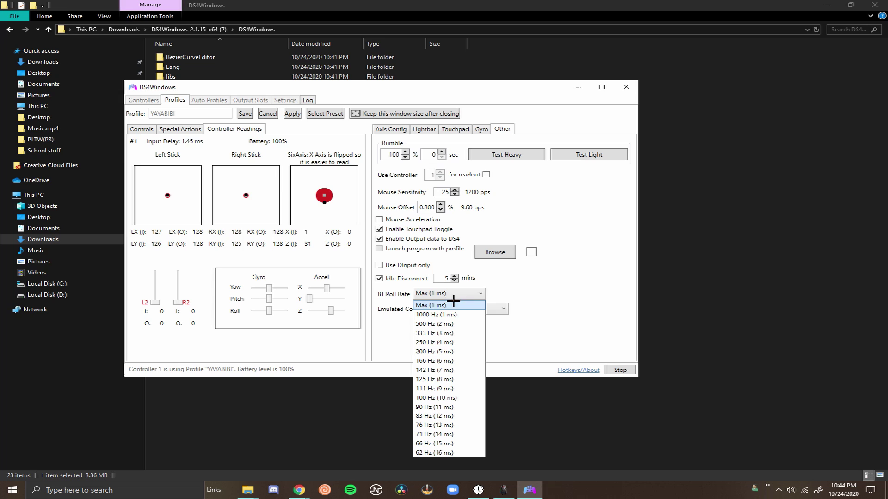
left_click(529, 275)
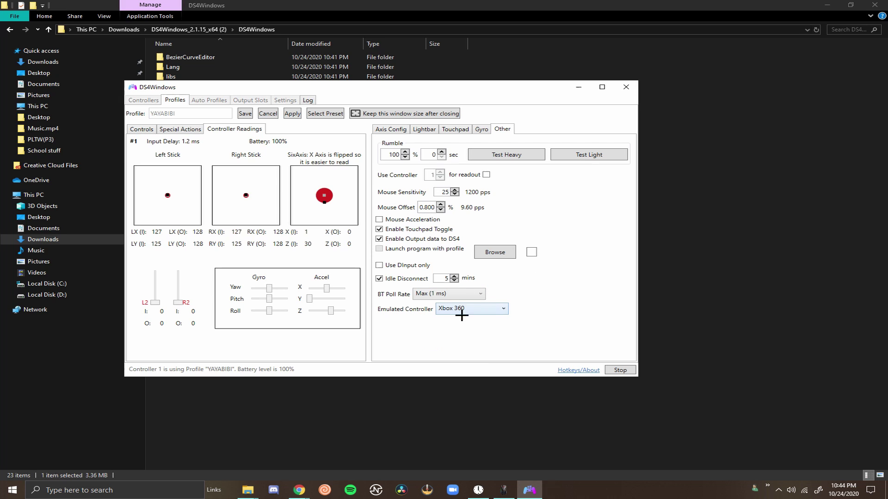
left_click(462, 308)
left_click(472, 318)
left_click(559, 230)
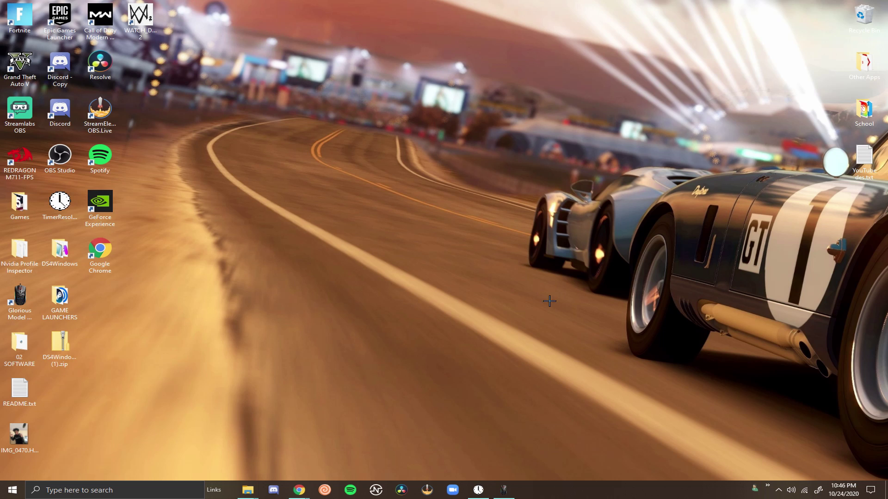
Step: Launch Device Manager by searching 'dev' in the Windows Start search
left_click(777, 490)
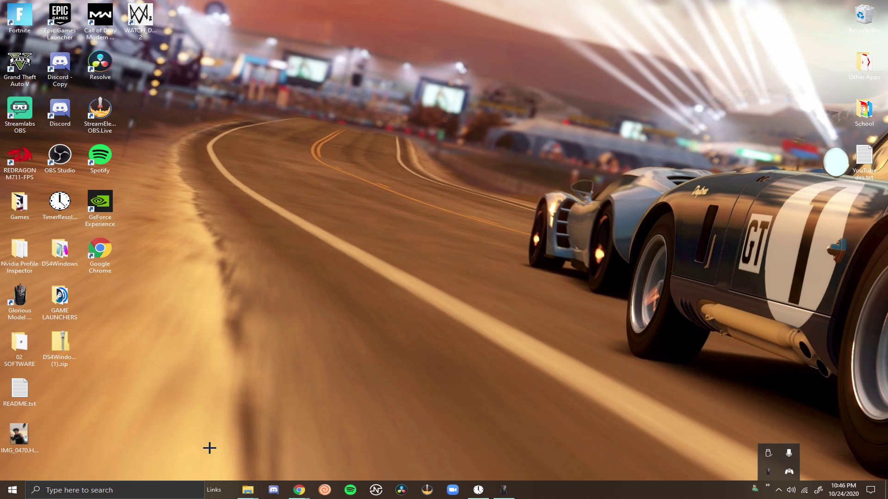
left_click(165, 489)
type("dev")
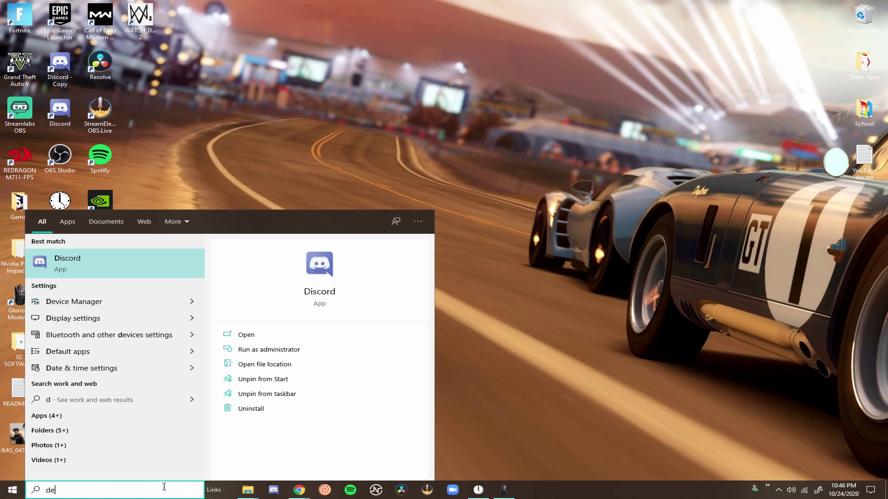
left_click(93, 267)
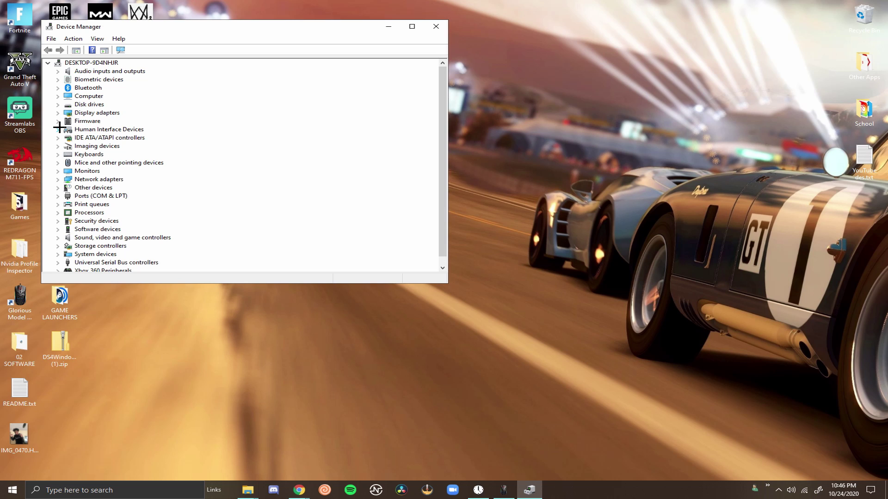
Step: Expand Human Interface Devices to show two HID-compliant game controllers, then restore DS4Windows from the tray
left_click(58, 128)
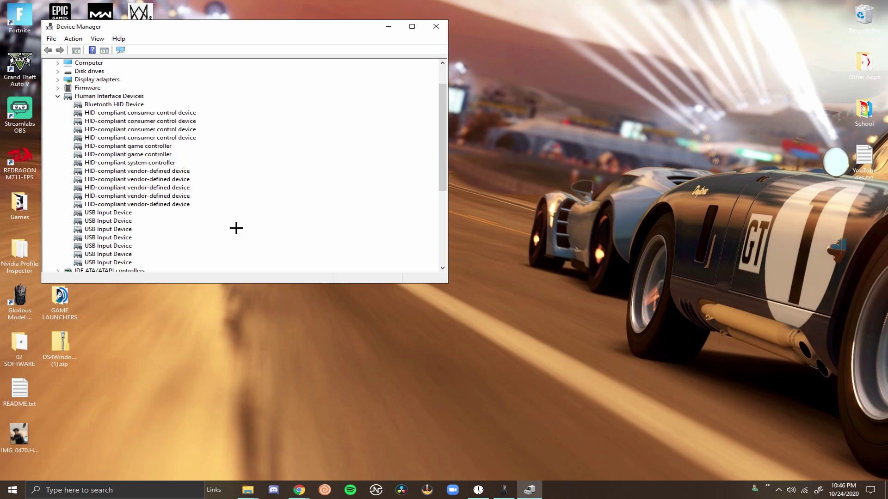
scroll(241, 201, "down", 1)
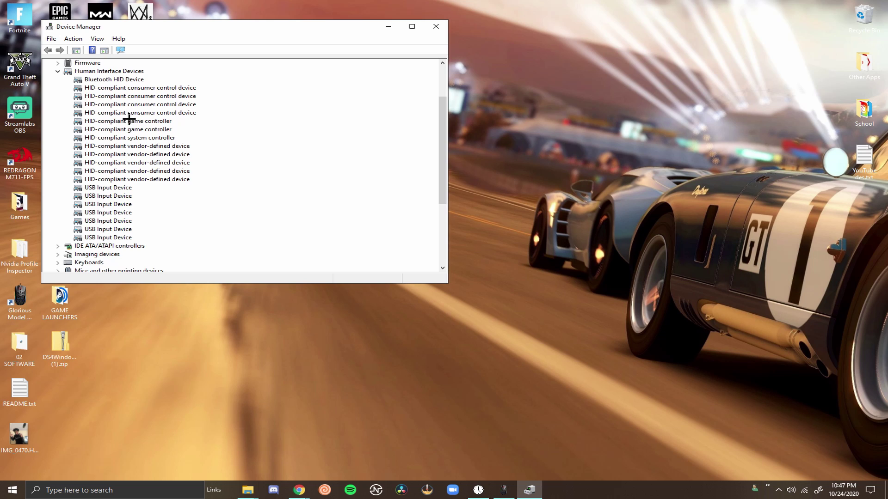
left_click(778, 491)
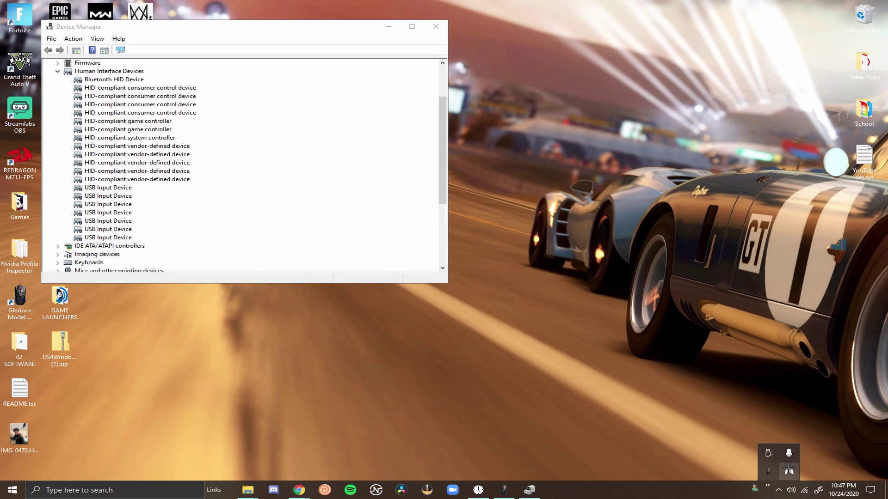
left_click(788, 470)
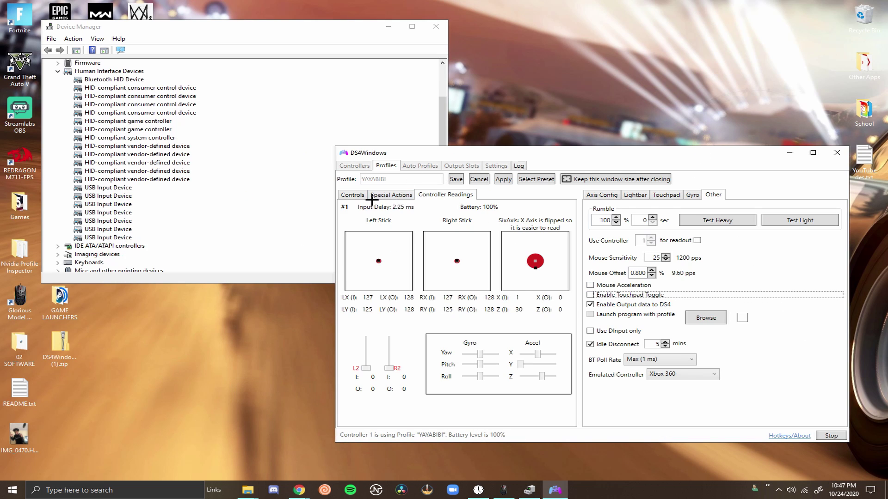
Step: Close the profile editor and stop DS4Windows, leaving one HID-compliant game controller listed
left_click(353, 194)
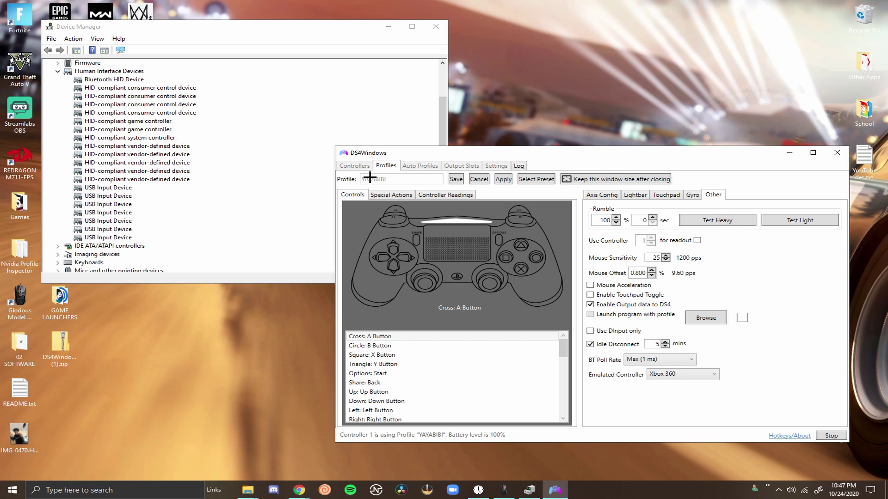
left_click(479, 179)
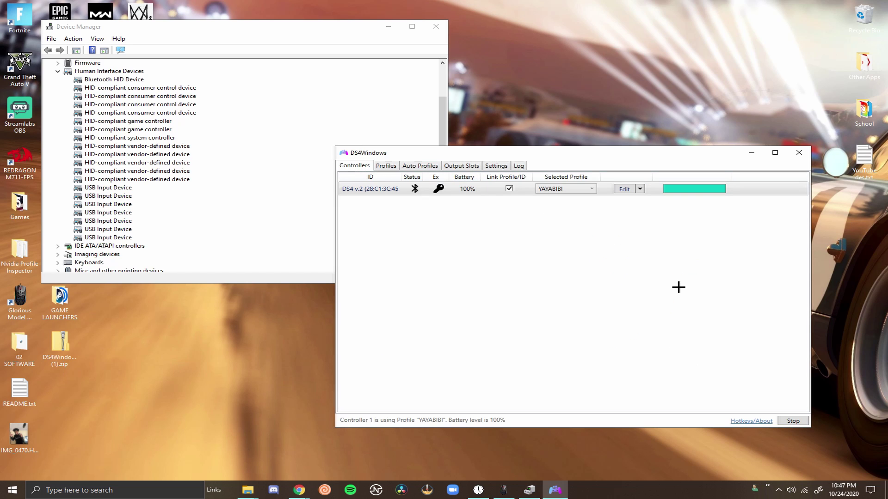
left_click(789, 421)
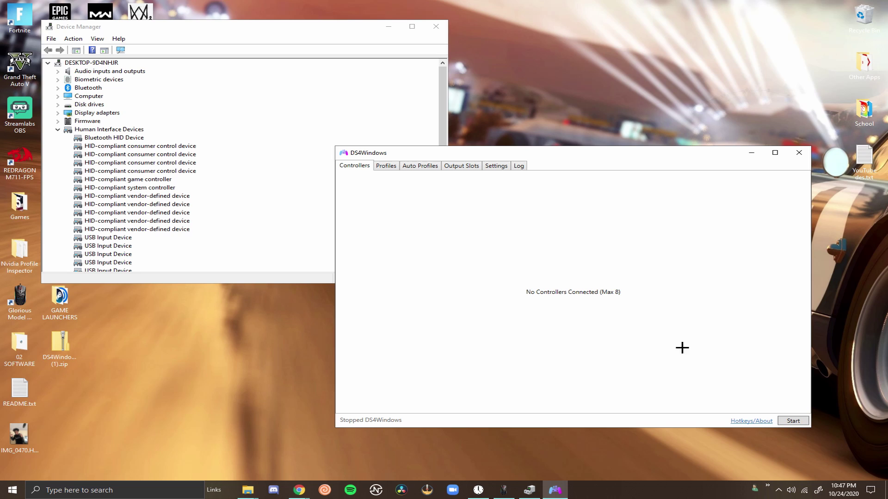
scroll(171, 144, "down", 2)
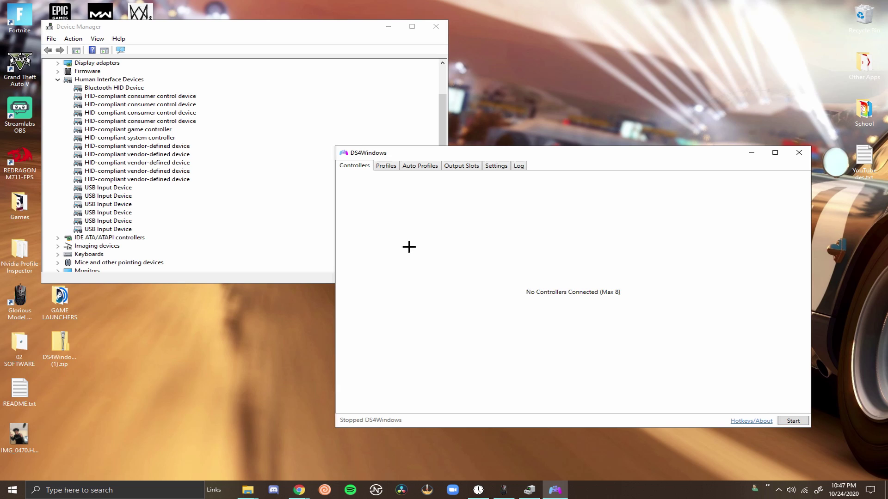
Step: Check the HID-compliant game controller's General, Details and Driver tabs, then close its properties
left_click(157, 131)
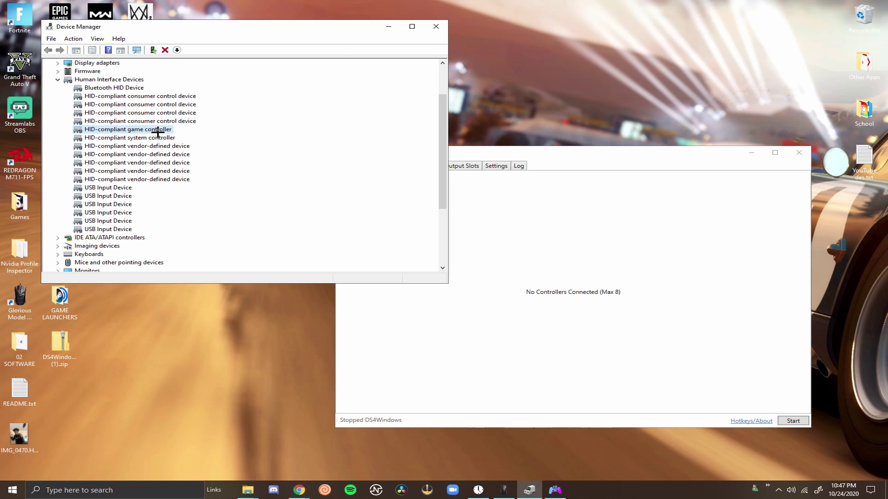
double_click(158, 130)
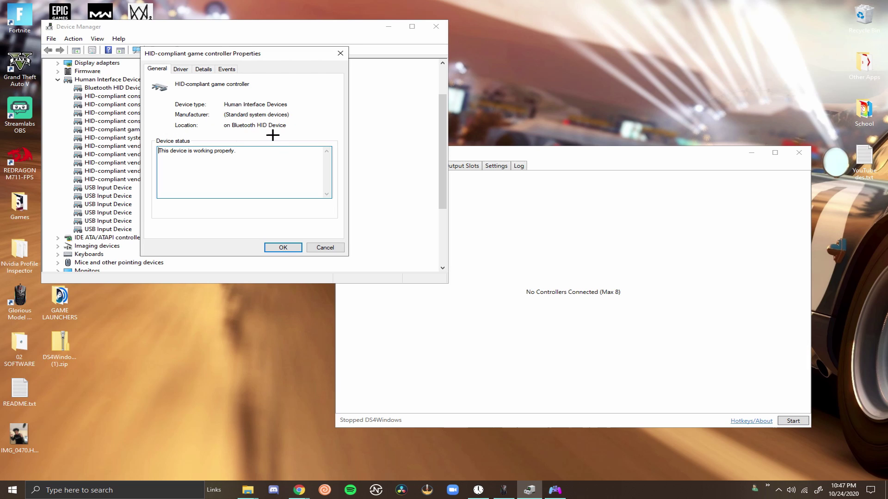
left_click(204, 69)
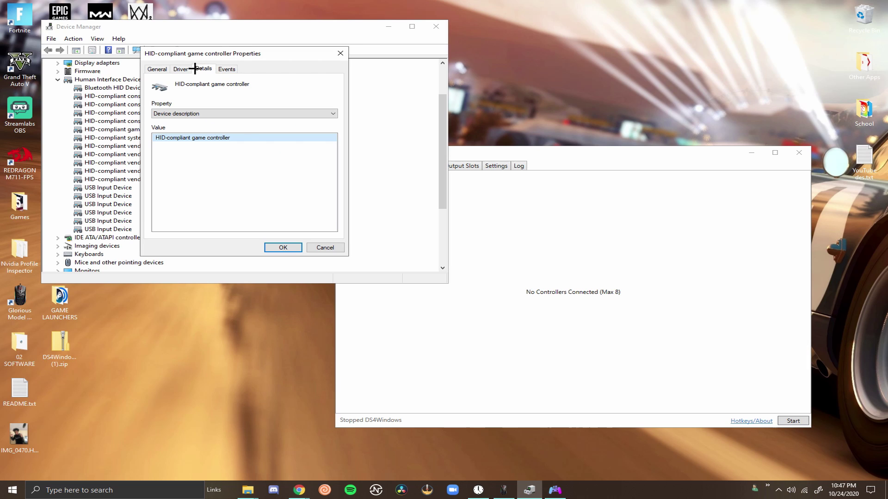
left_click(181, 69)
left_click(157, 69)
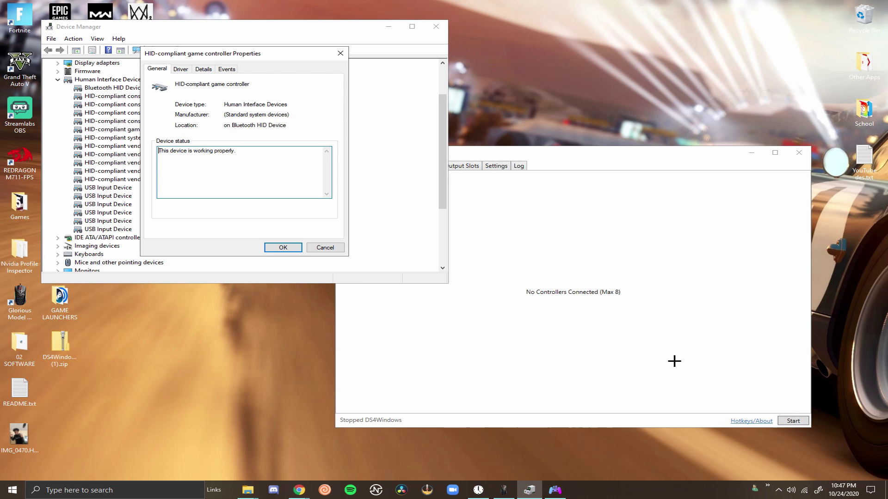
left_click(325, 247)
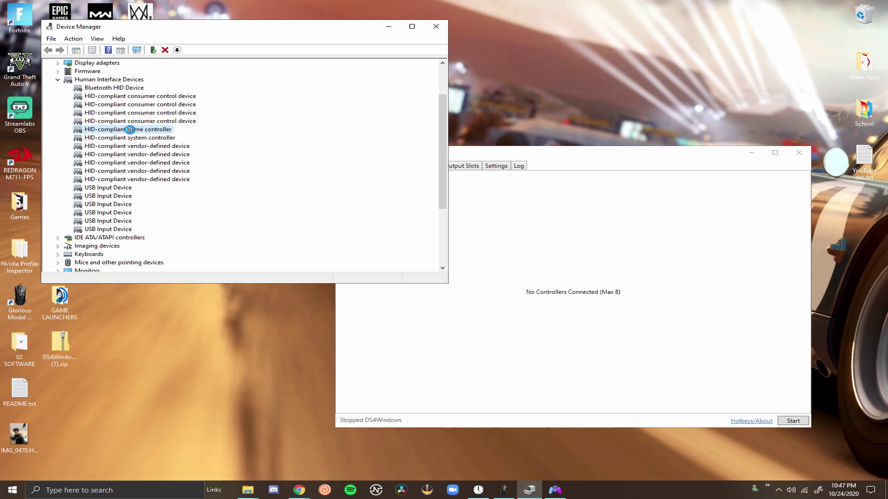
Step: Reopen the game controller's properties to review its Driver tab, then close with OK
double_click(130, 130)
left_click(182, 69)
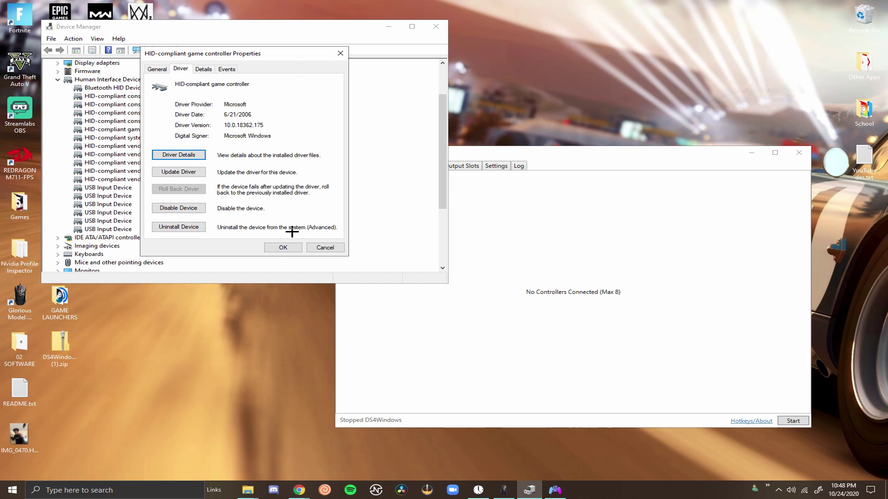
left_click(283, 248)
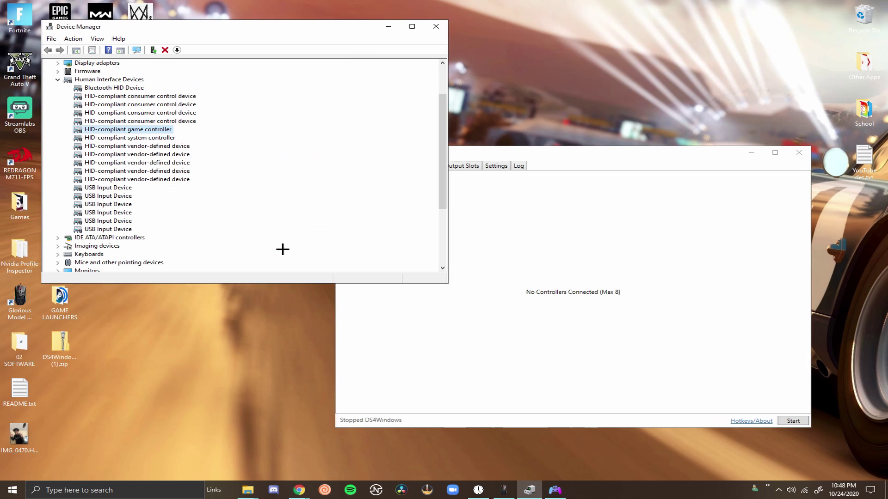
Step: Restart DS4Windows and reopen Device Manager via 'devi', showing two HID-compliant game controllers
left_click(435, 27)
left_click(794, 421)
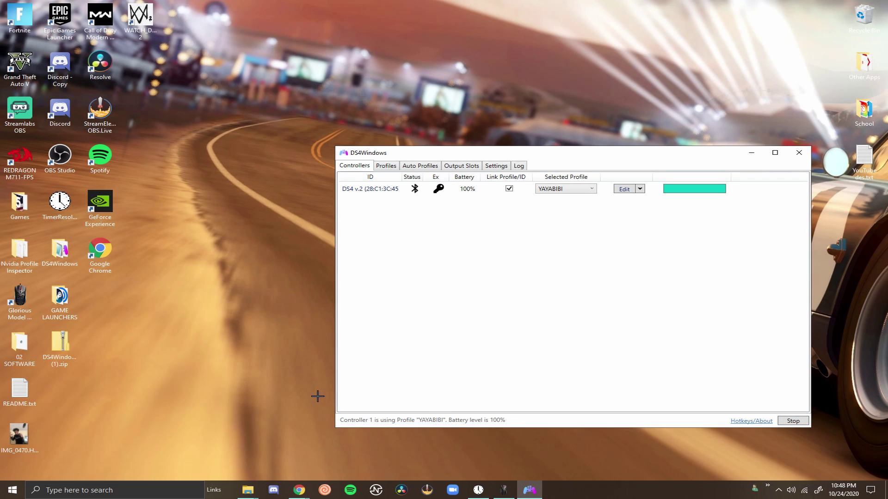
left_click(78, 488)
type("devi")
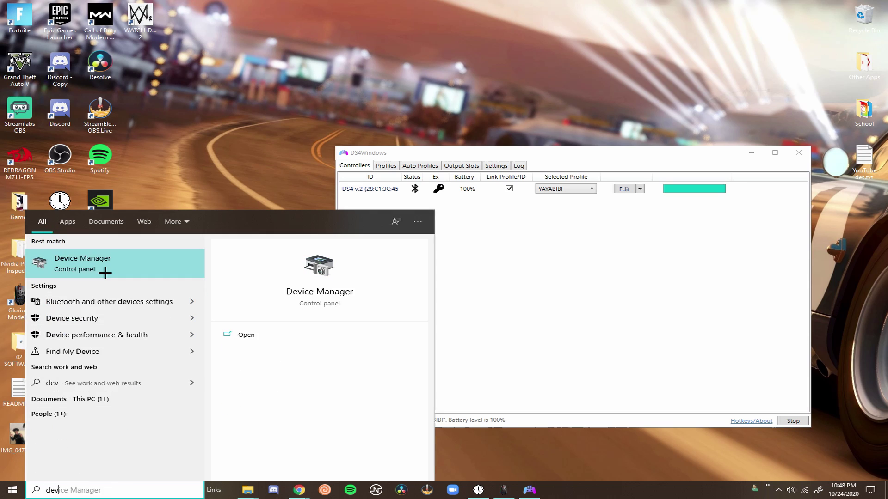
left_click(103, 271)
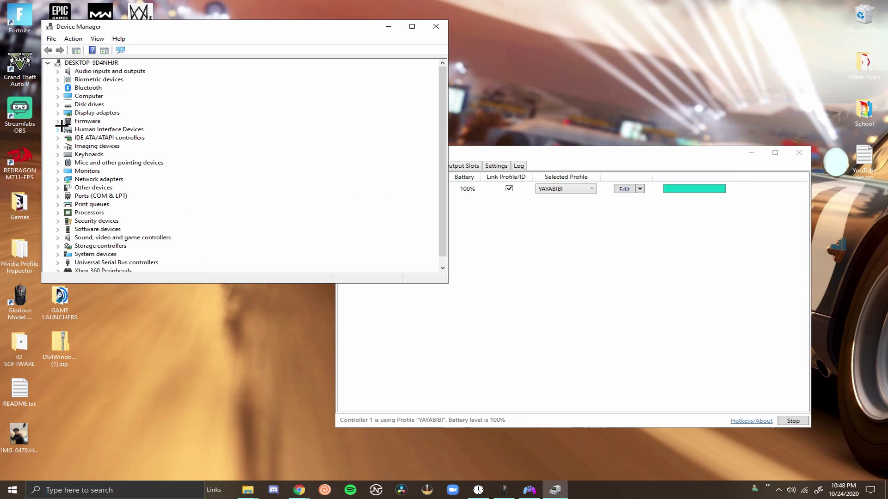
left_click(58, 130)
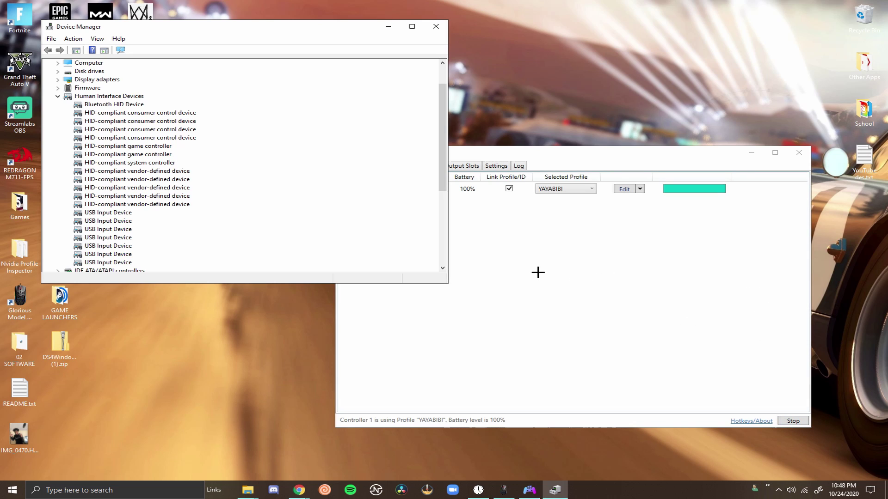
Step: Stop DS4Windows again so no controllers remain connected
left_click(793, 420)
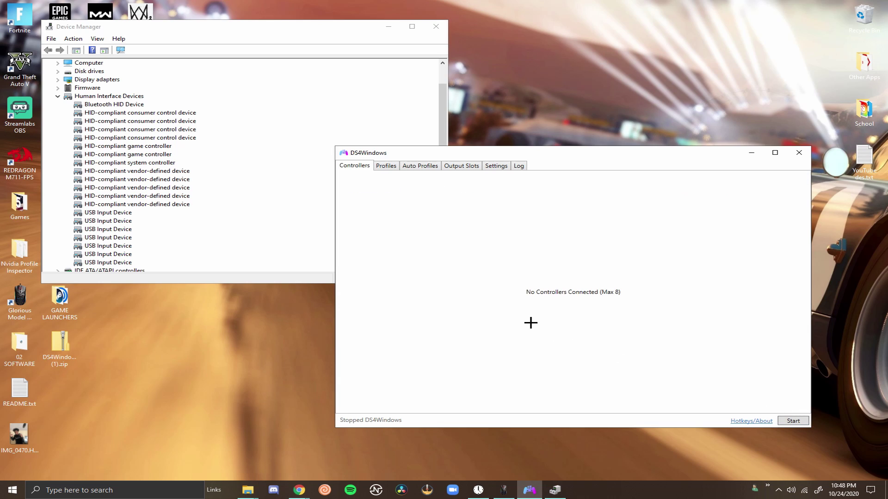